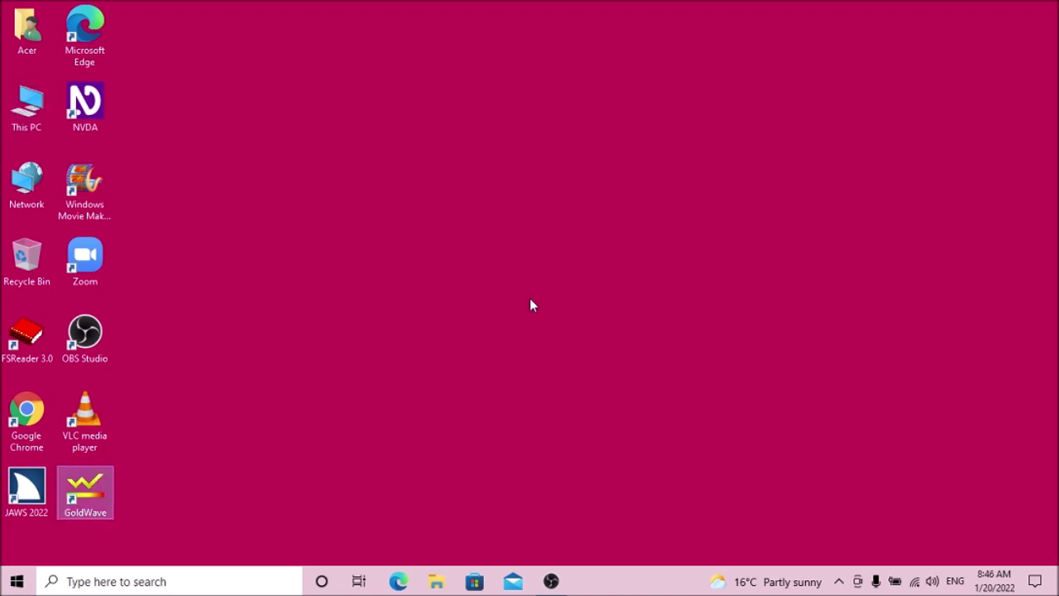
Launch Google Chrome and open the blindhelp.net website.
{"action": "key", "text": "g"}
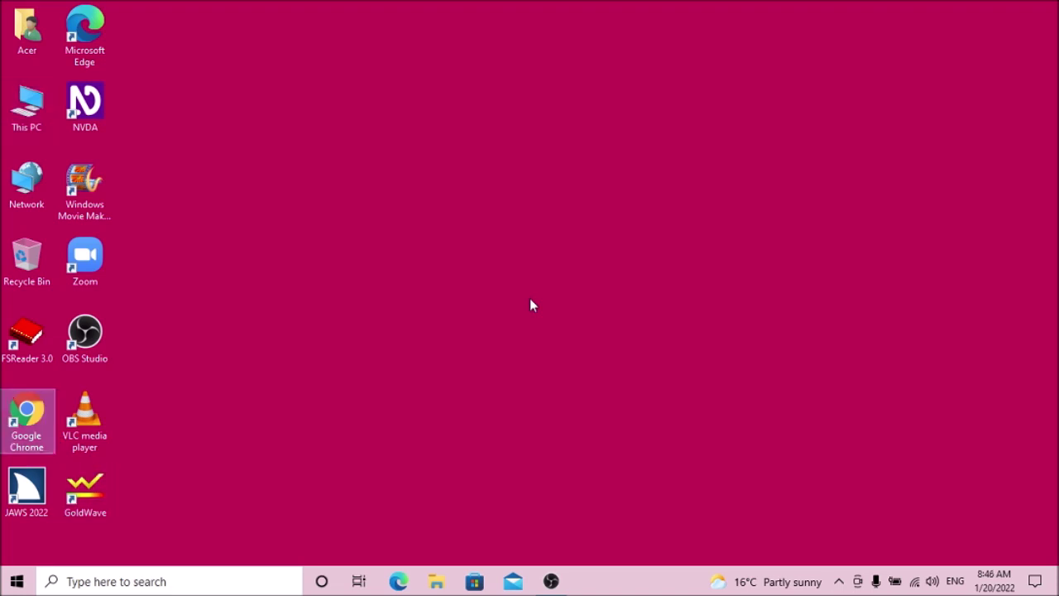
{"action": "key", "text": "Return"}
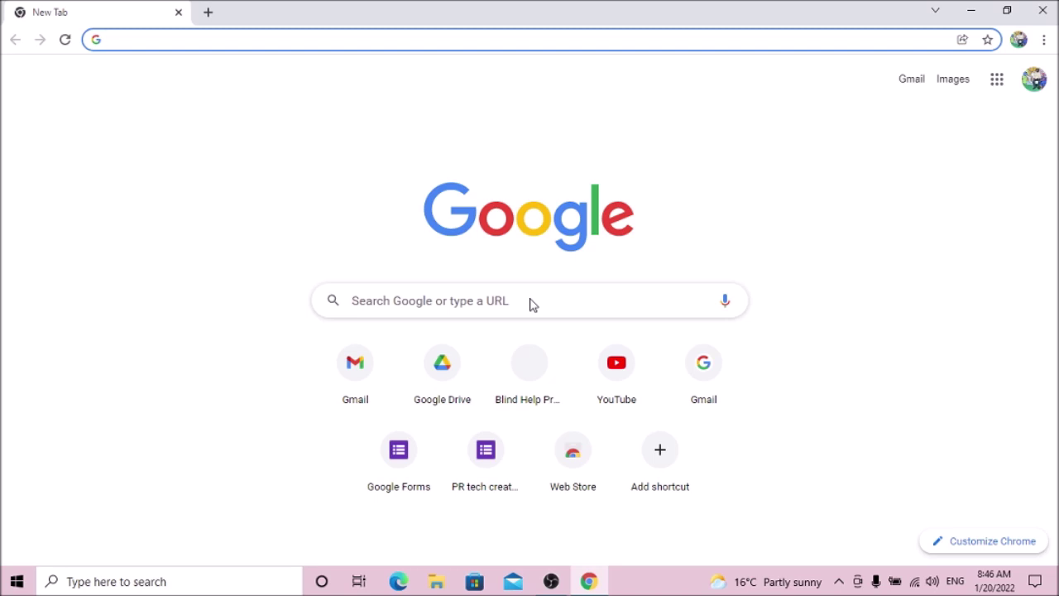
{"action": "type", "text": "blindhelp.net"}
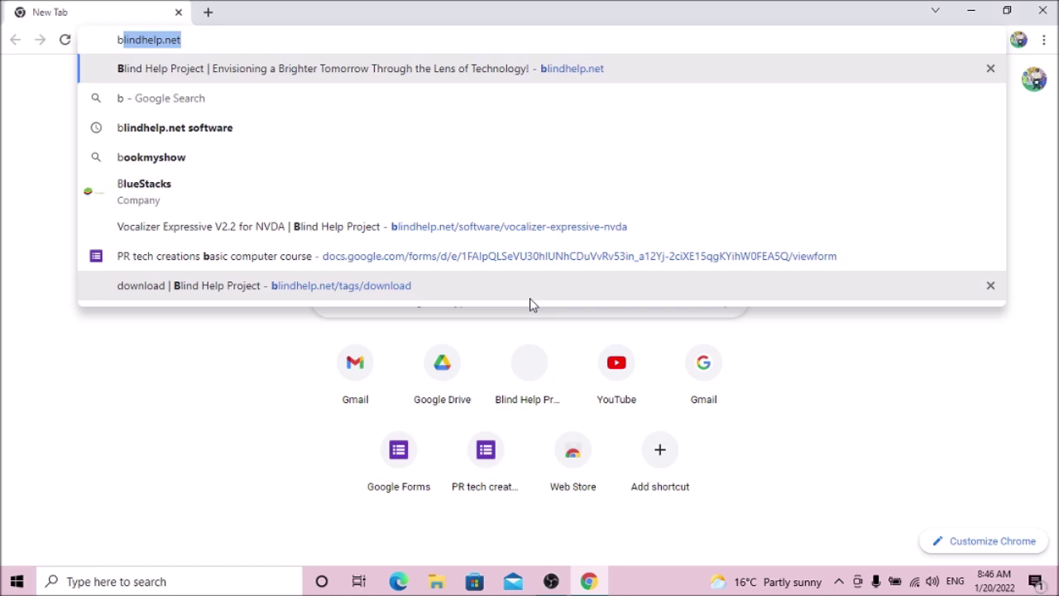
{"action": "key", "text": "Return"}
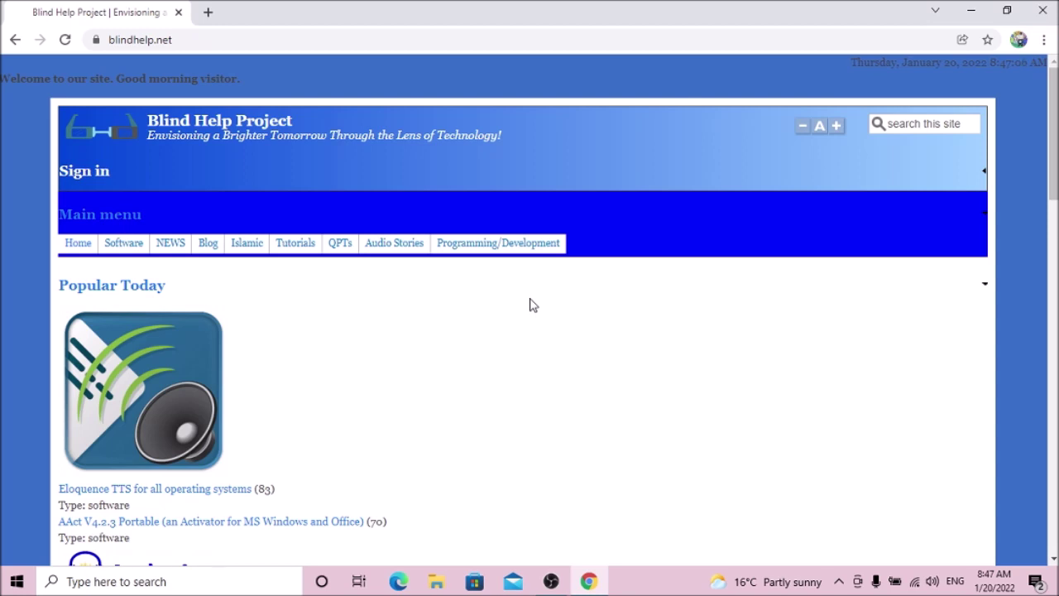
Open the Vocalizer Expressive V2.2 for NVDA page using the screen reader's list of page links.
{"action": "key", "text": "Insert+F7"}
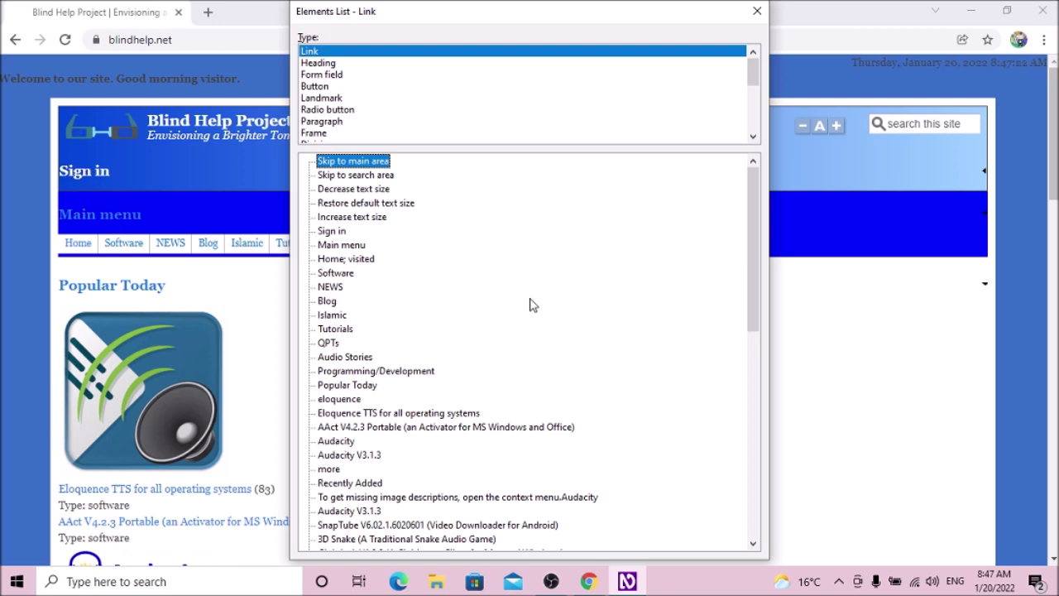
{"action": "key", "text": "v"}
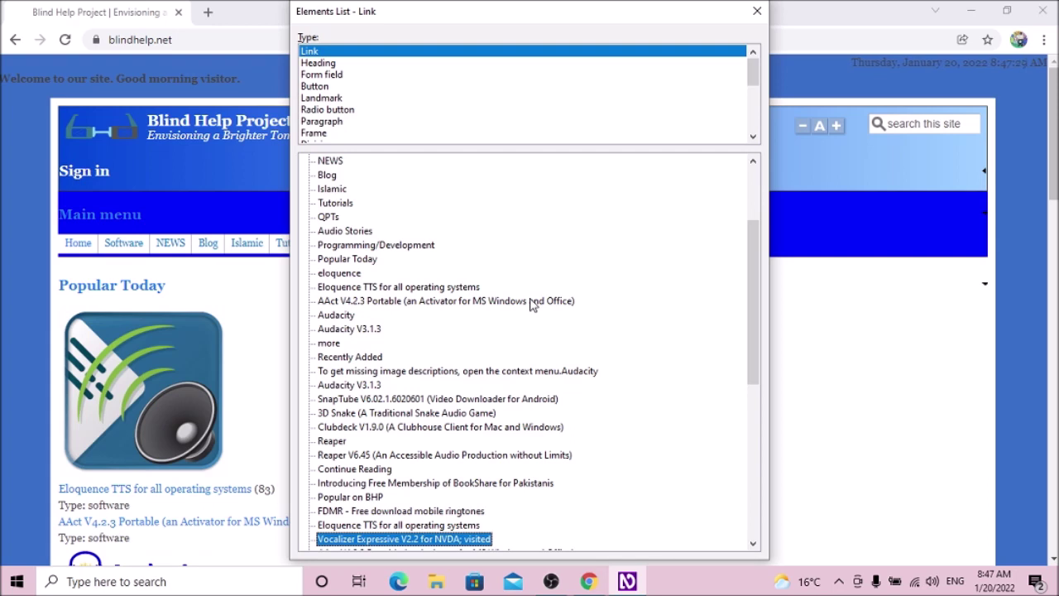
{"action": "key", "text": "Return"}
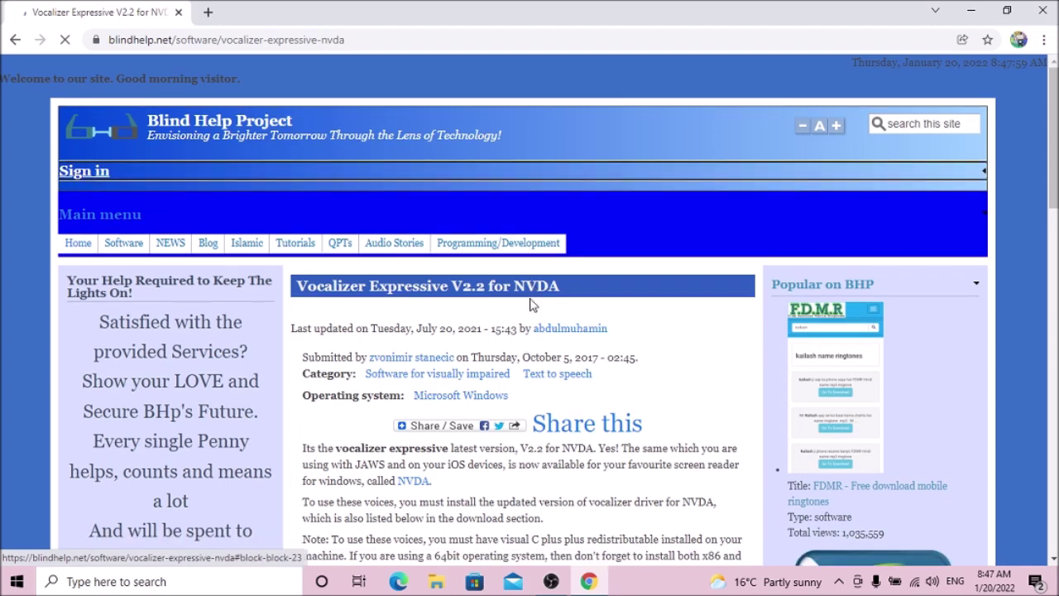
Download the Vocalizer Expressive 2.2 Driver for NVDA from the page's download section and close the browser.
{"action": "key", "text": "Tab"}
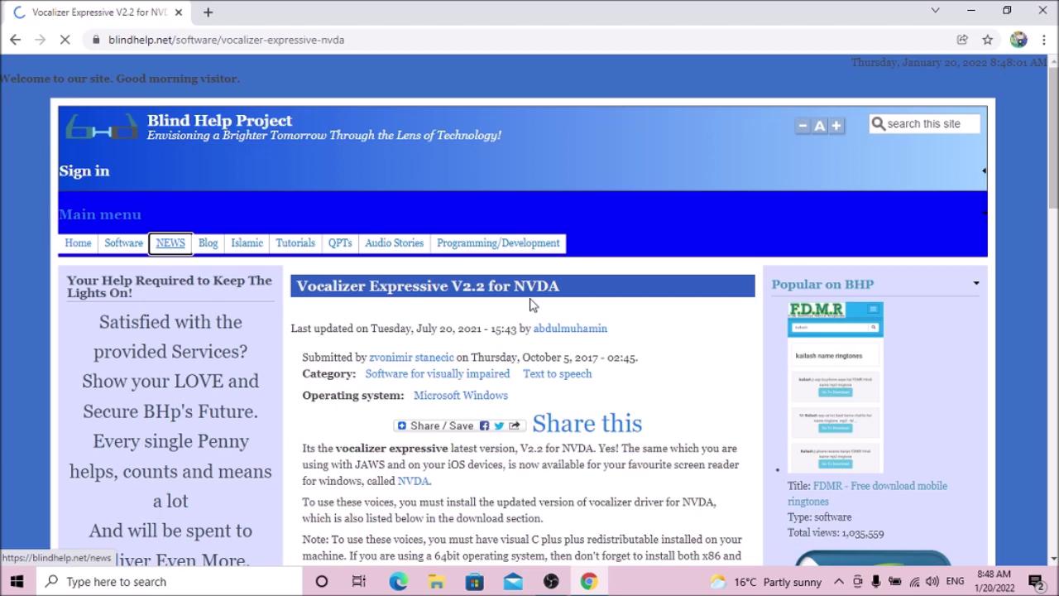
{"action": "key", "text": "Down"}
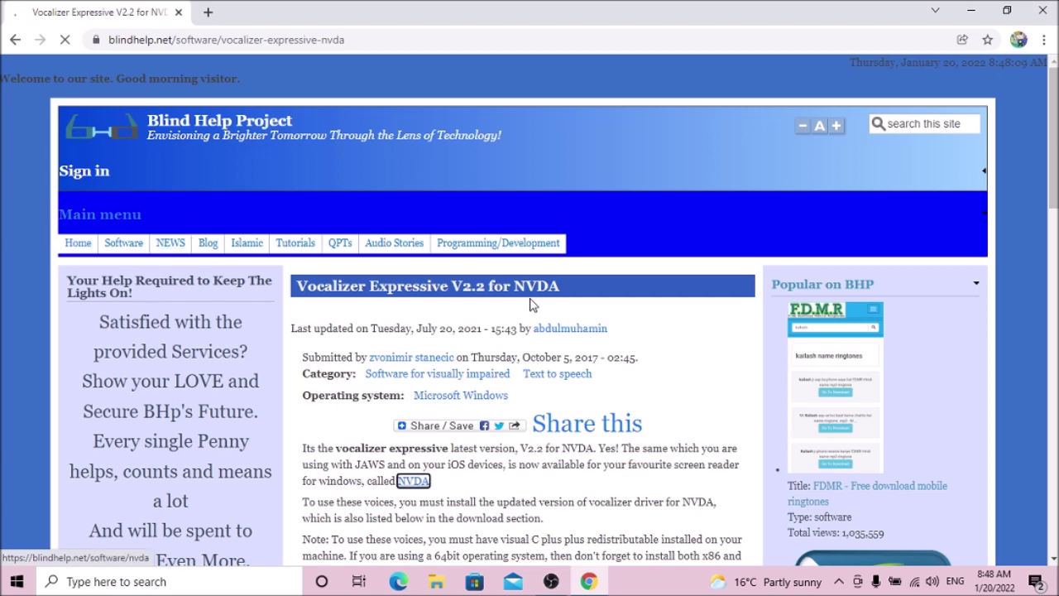
{"action": "key", "text": "Tab"}
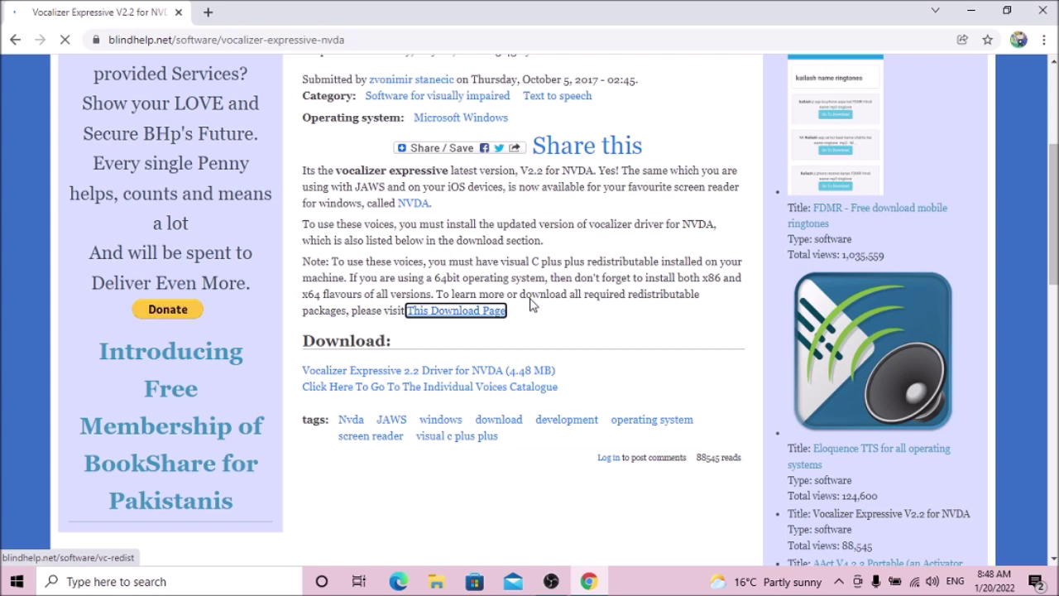
{"action": "key", "text": "Tab"}
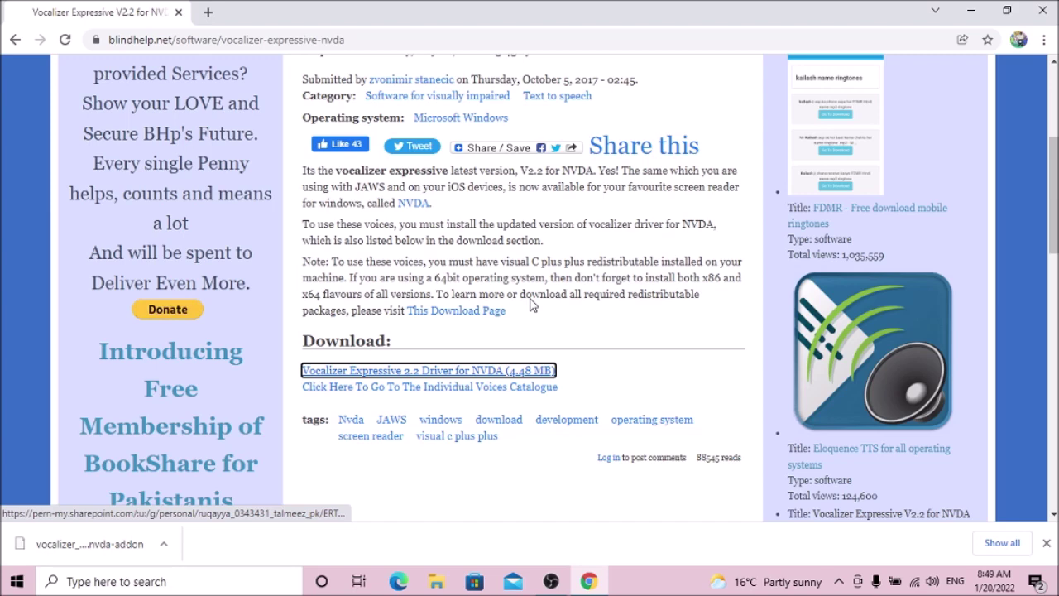
{"action": "key", "text": "alt+F4"}
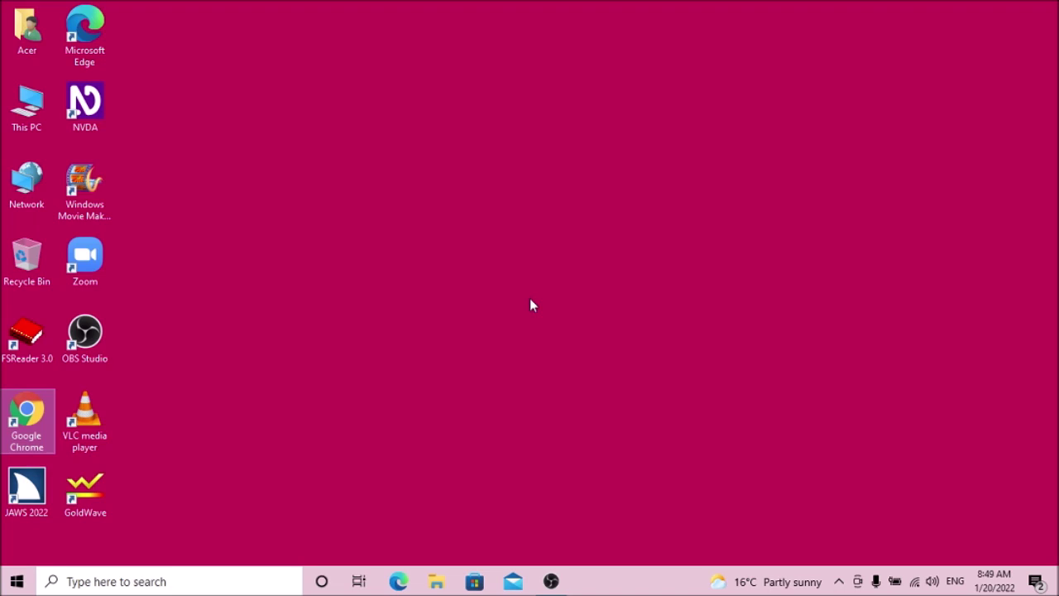
Open the Downloads folder from This PC.
{"action": "key", "text": "t"}
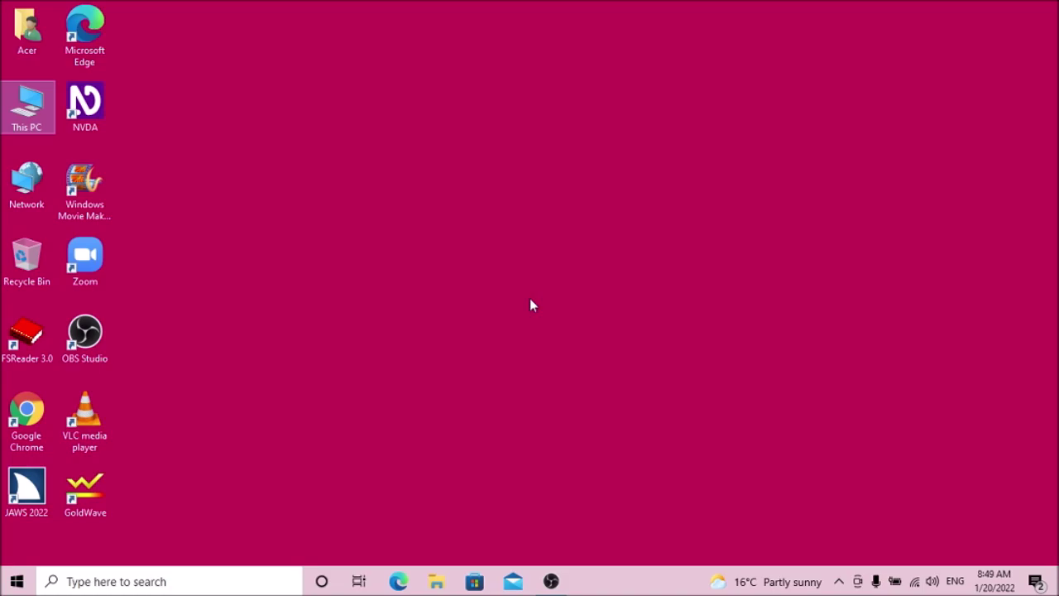
{"action": "key", "text": "Return"}
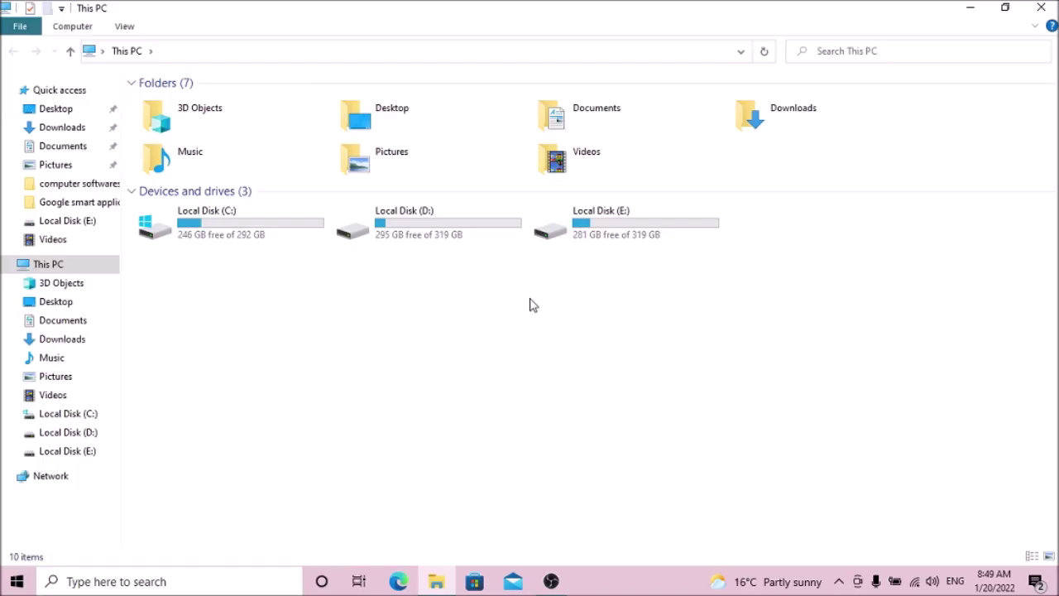
{"action": "key", "text": "d"}
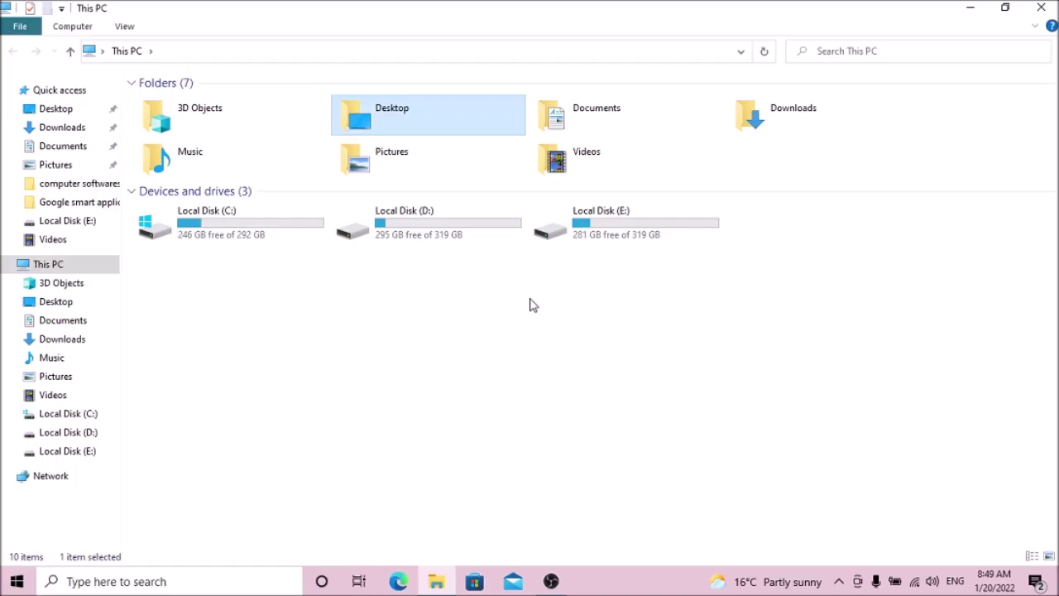
{"action": "key", "text": "d"}
{"action": "key", "text": "d"}
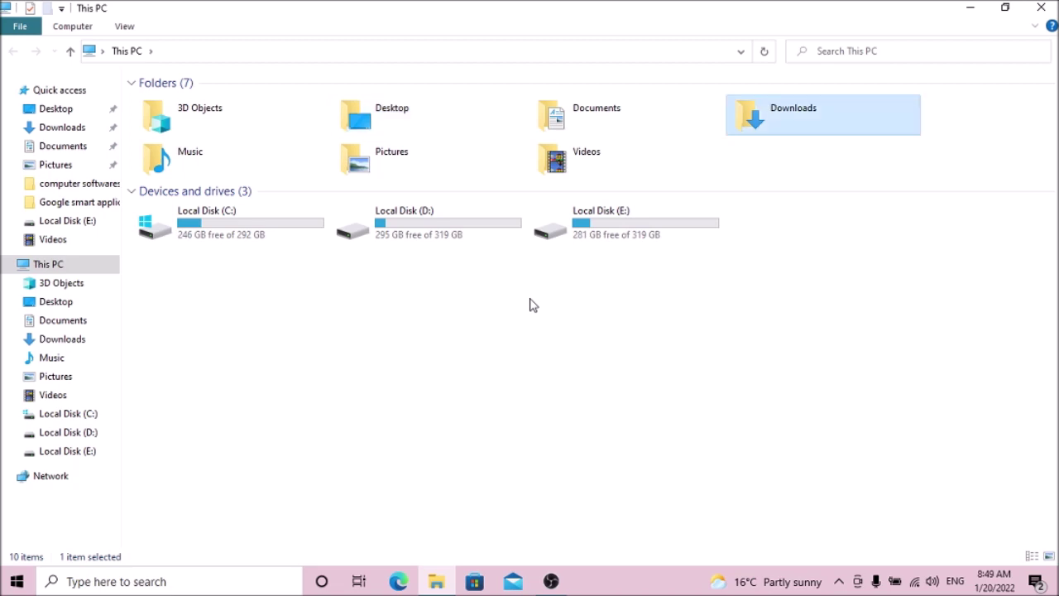
{"action": "key", "text": "Return"}
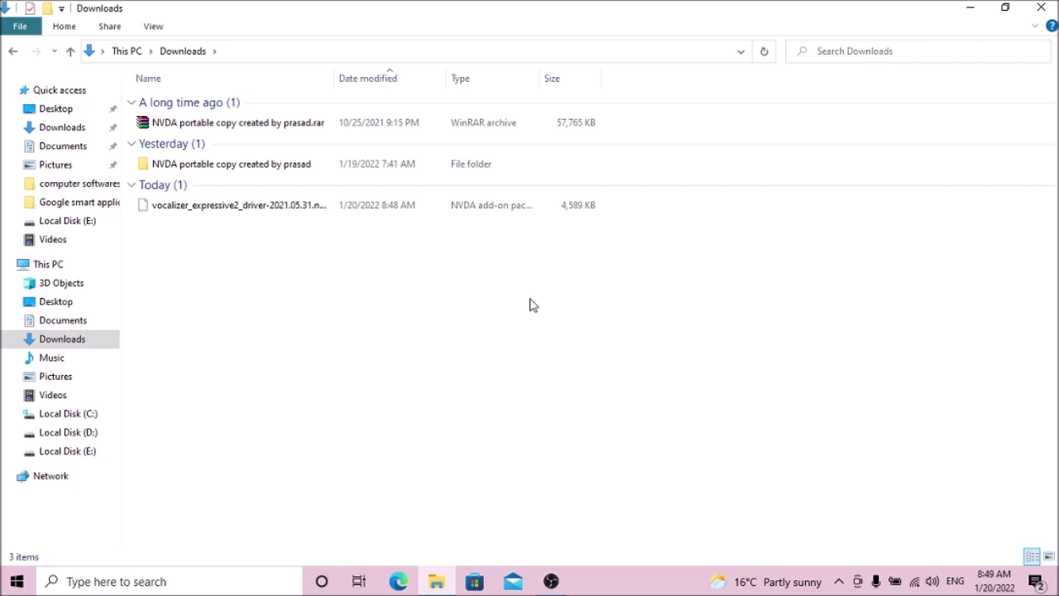
Run the downloaded vocalizer_expressive2_driver-2021.05.31 add-on package and approve its installation in NVDA.
{"action": "key", "text": "End"}
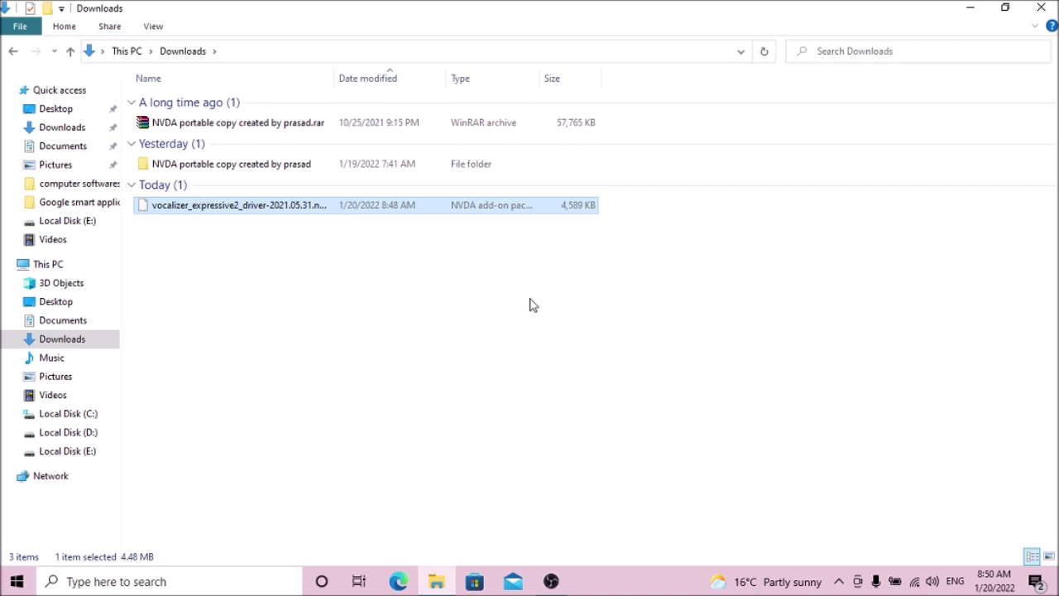
{"action": "key", "text": "Return"}
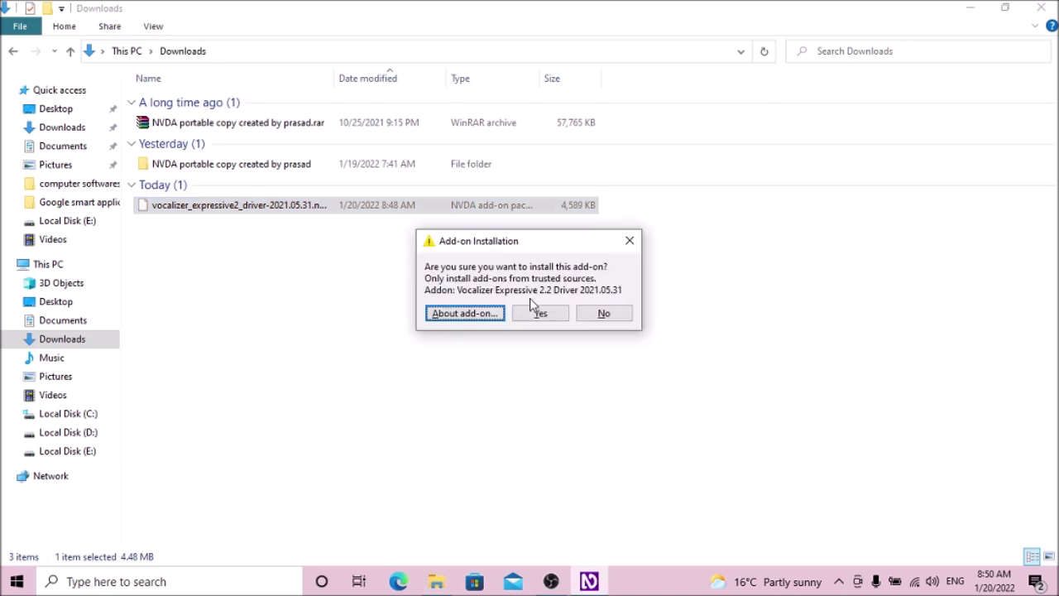
{"action": "key", "text": "Tab"}
{"action": "key", "text": "shift+Tab"}
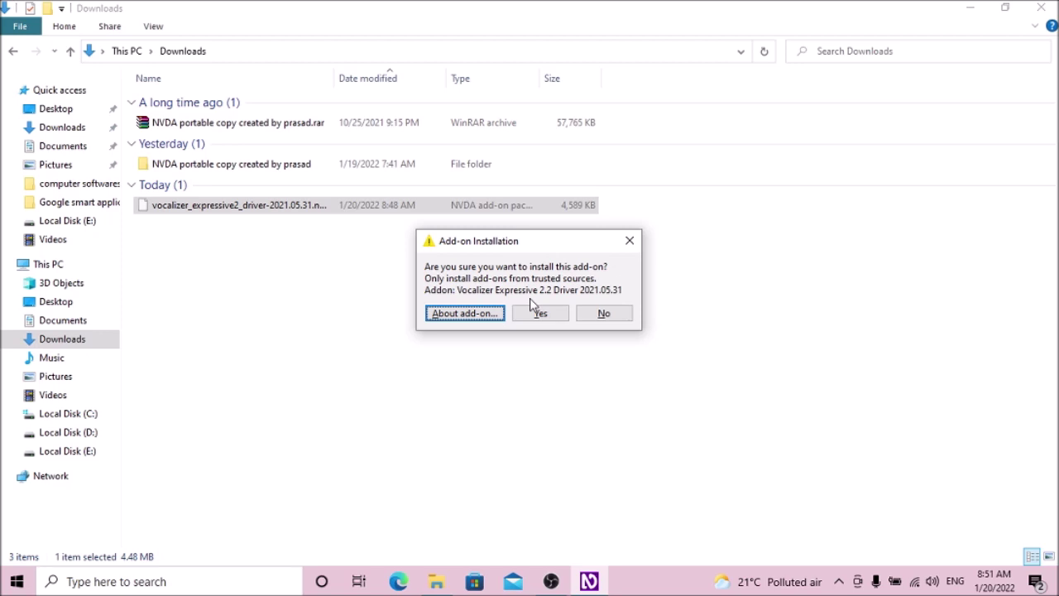
{"action": "key", "text": "Tab"}
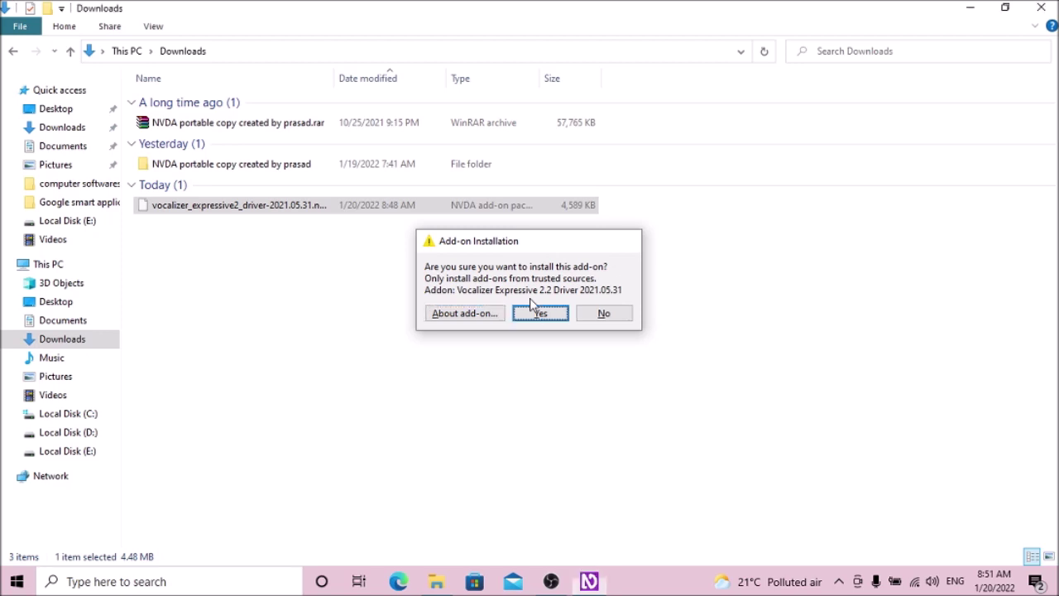
{"action": "key", "text": "Return"}
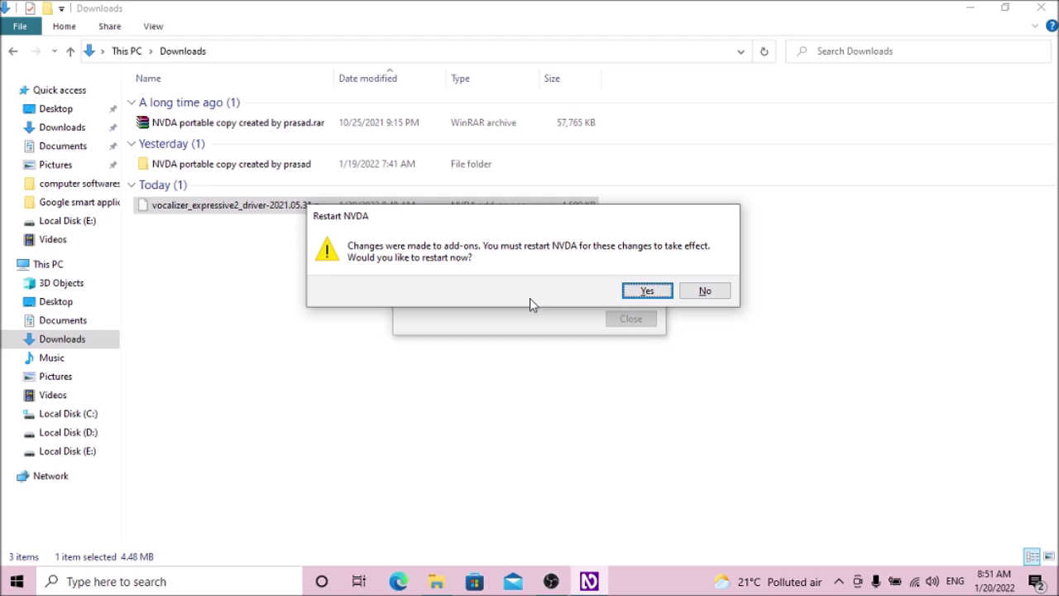
Restart NVDA to apply the add-on changes and close the Downloads window.
{"action": "key", "text": "Tab"}
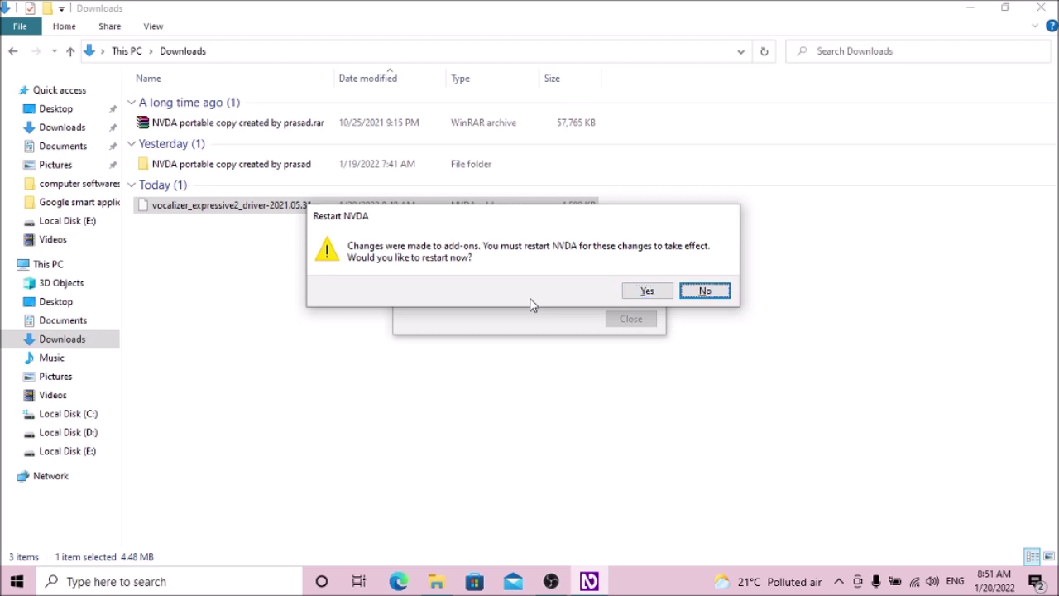
{"action": "key", "text": "Tab"}
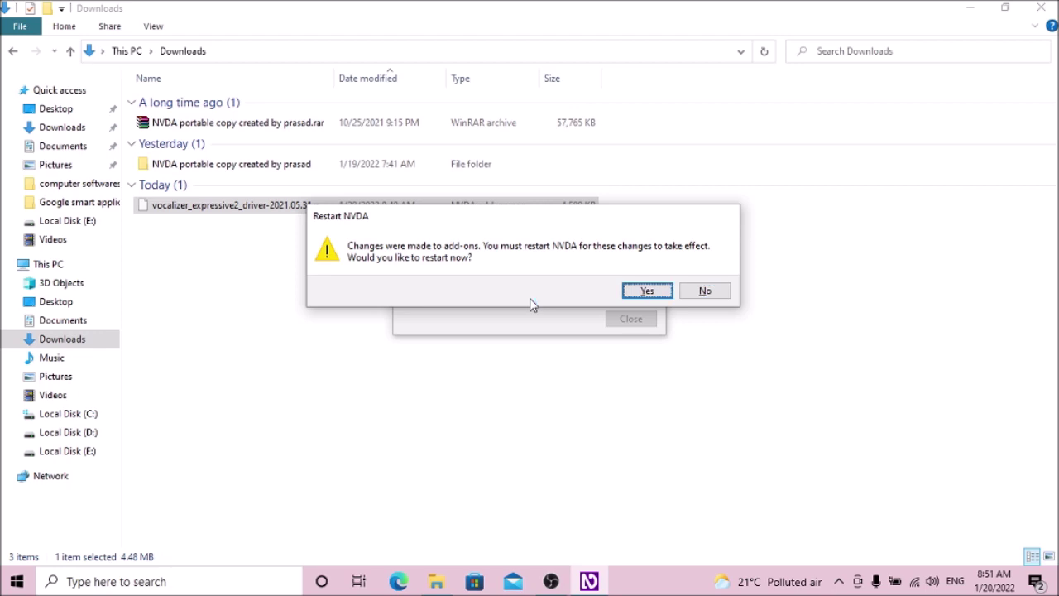
{"action": "key", "text": "Return"}
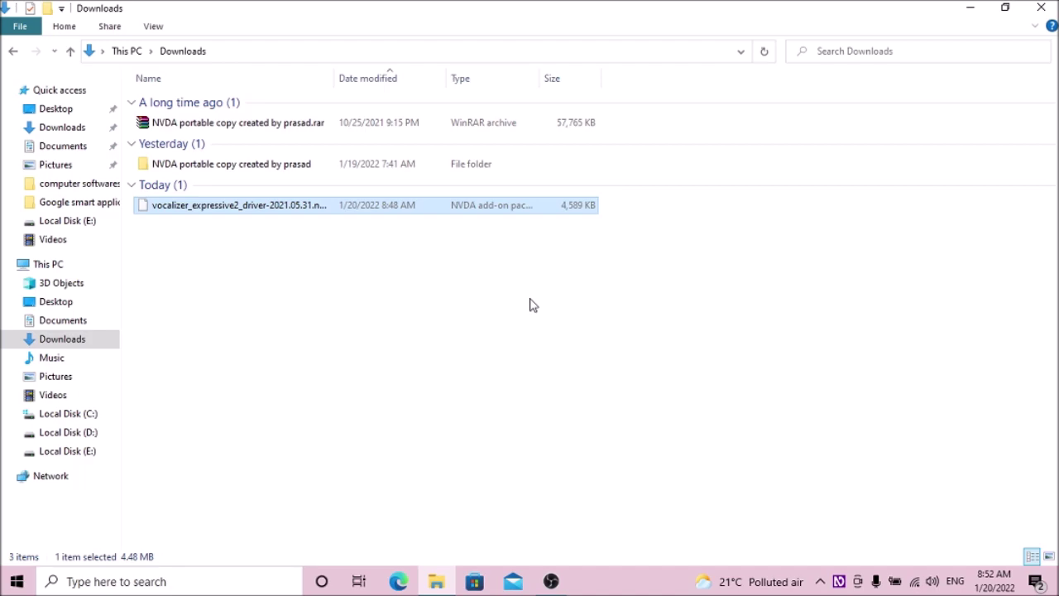
{"action": "key", "text": "alt+F4"}
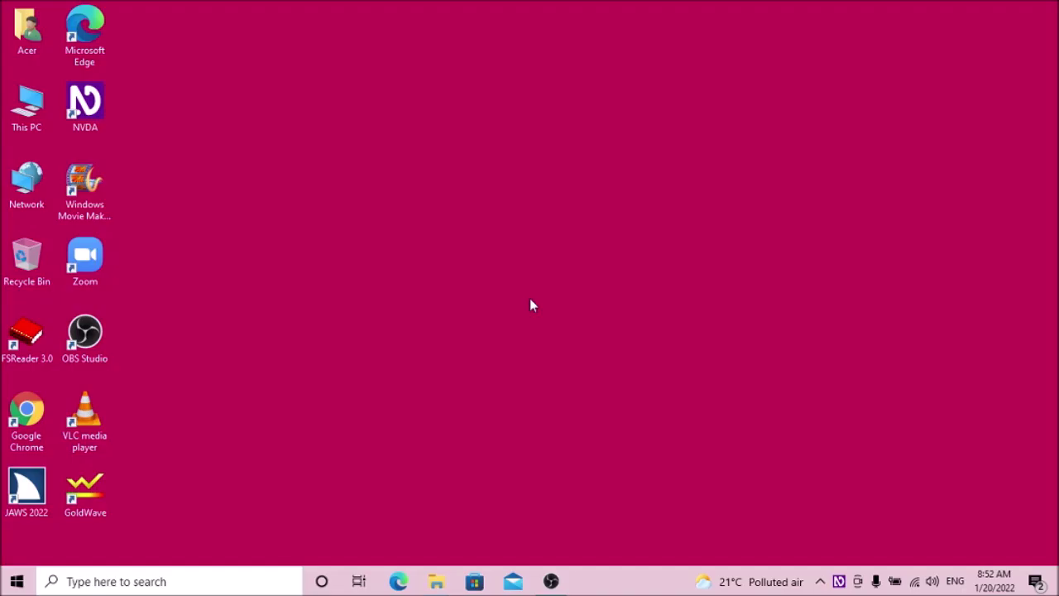
Open NVDA's Add-ons Manager to manage the installed add-ons.
{"action": "key", "text": "Down"}
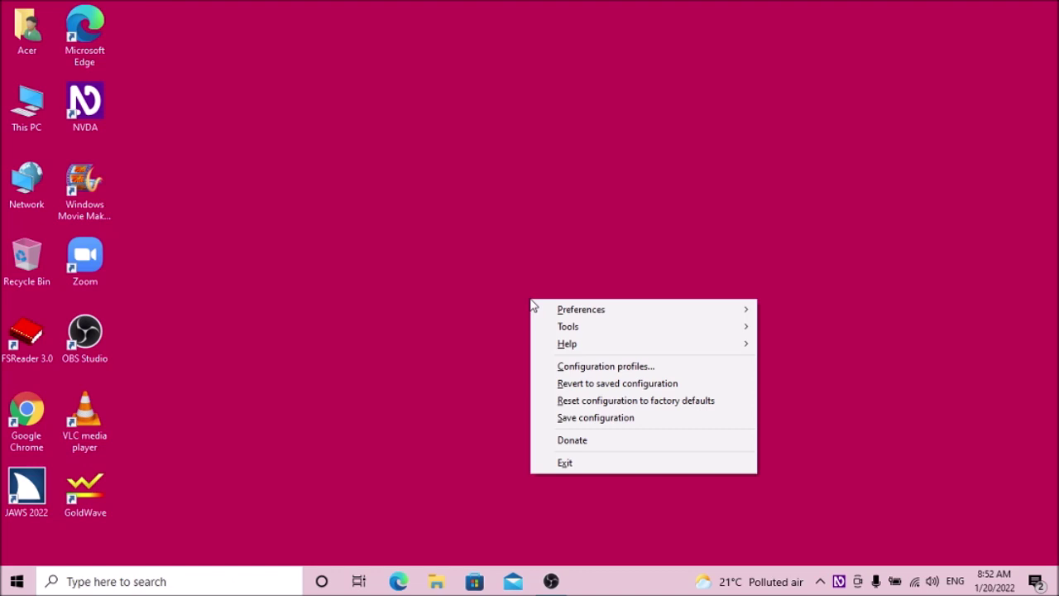
{"action": "key", "text": "Down"}
{"action": "key", "text": "Down"}
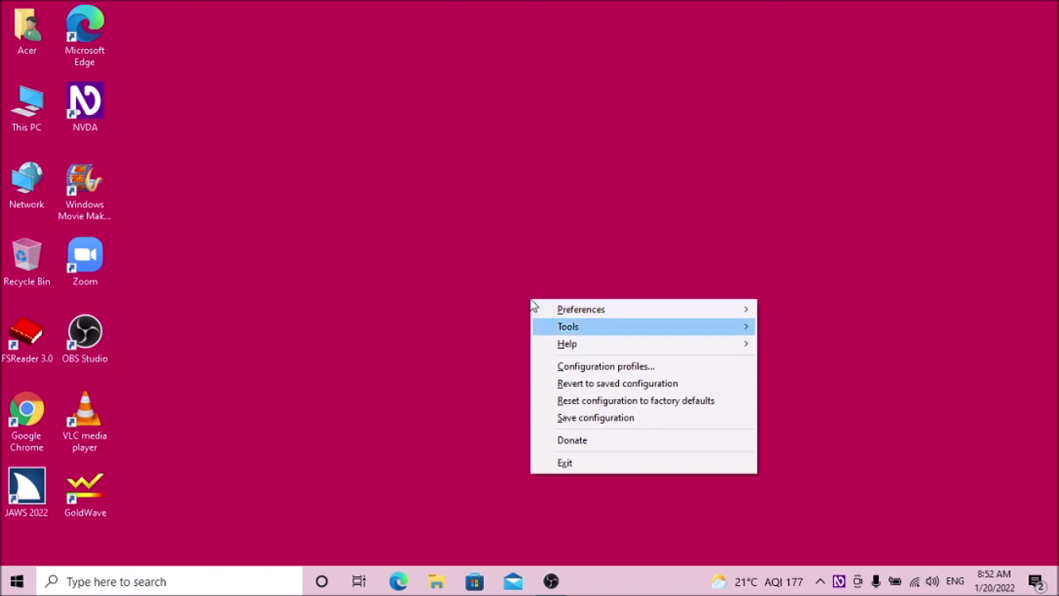
{"action": "key", "text": "Right"}
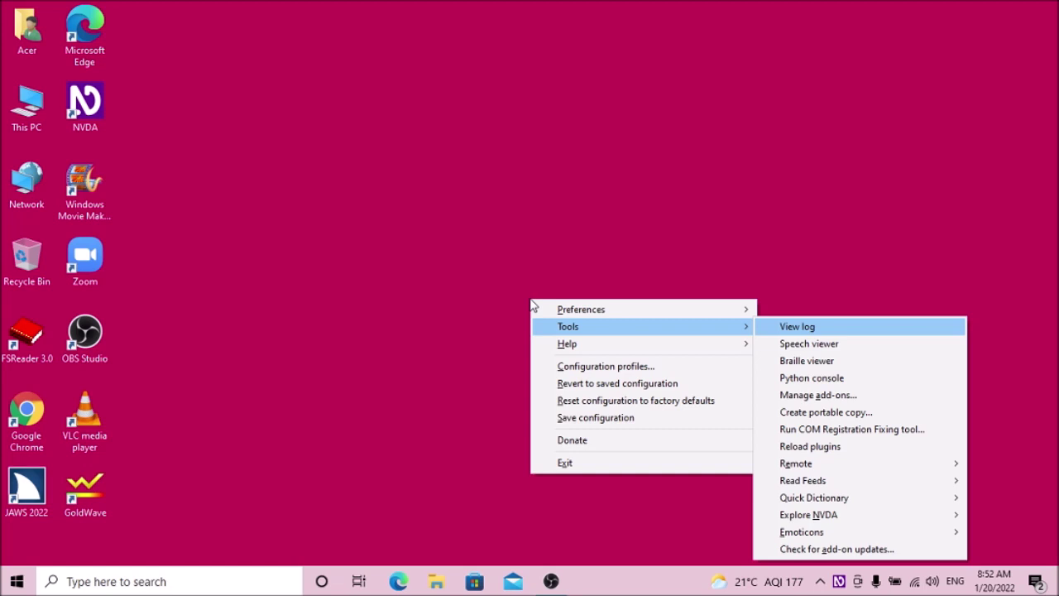
{"action": "key", "text": "Down"}
{"action": "key", "text": "Down"}
{"action": "key", "text": "Down"}
{"action": "key", "text": "Down"}
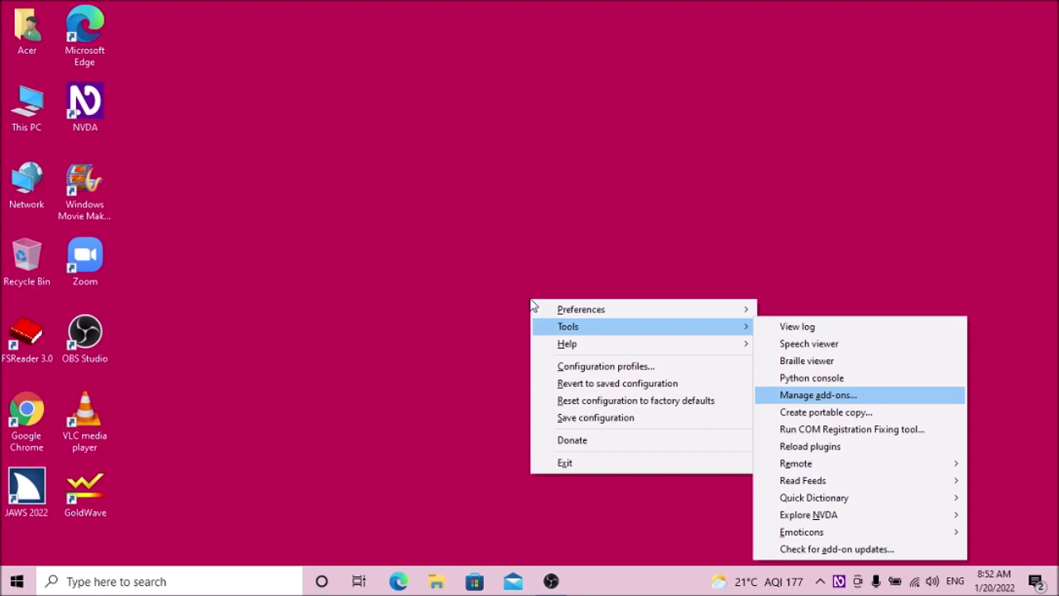
{"action": "key", "text": "Return"}
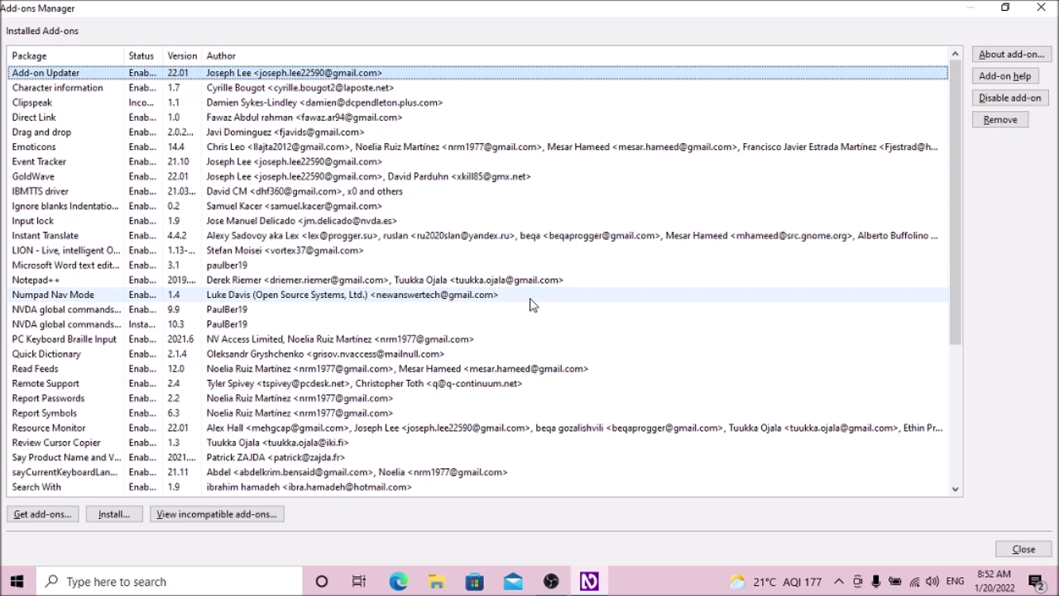
Find the Vocalizer Expressive 2.2 driver among the installed add-ons and review the actions available for it.
{"action": "key", "text": "v"}
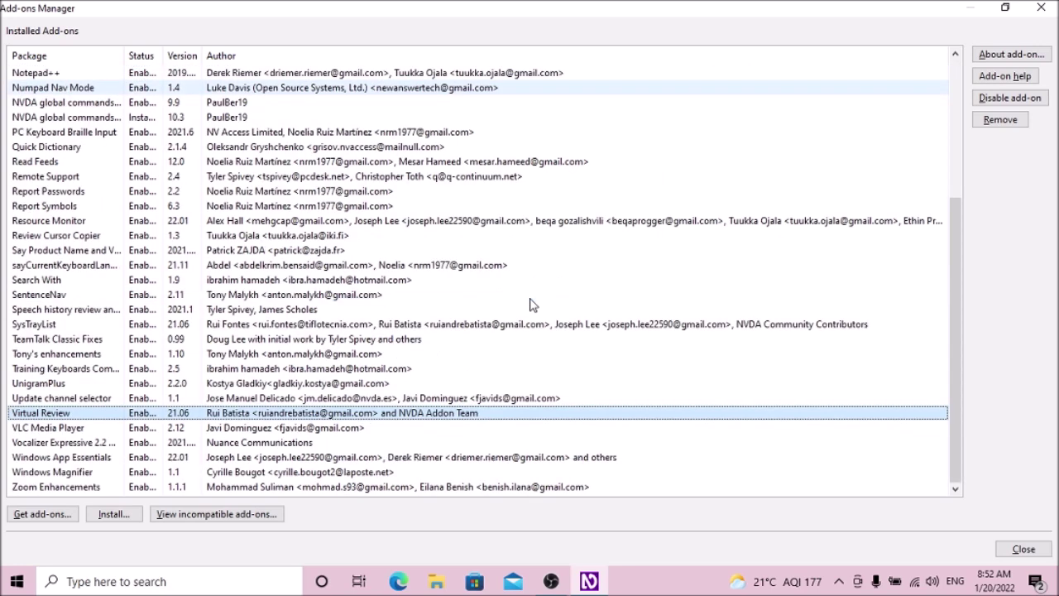
{"action": "key", "text": "v"}
{"action": "key", "text": "v"}
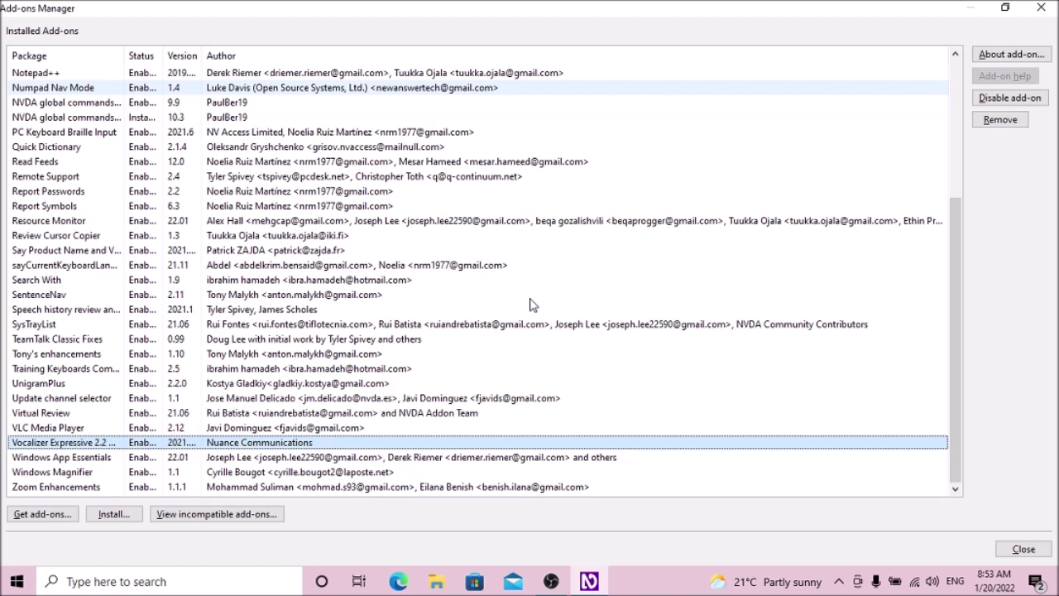
{"action": "key", "text": "Tab"}
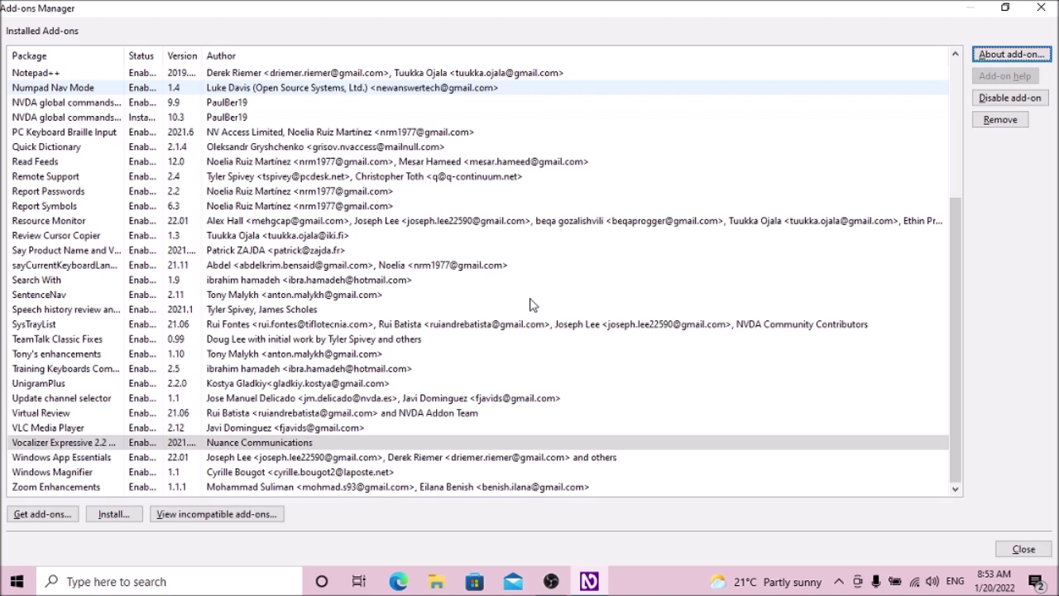
{"action": "key", "text": "Tab"}
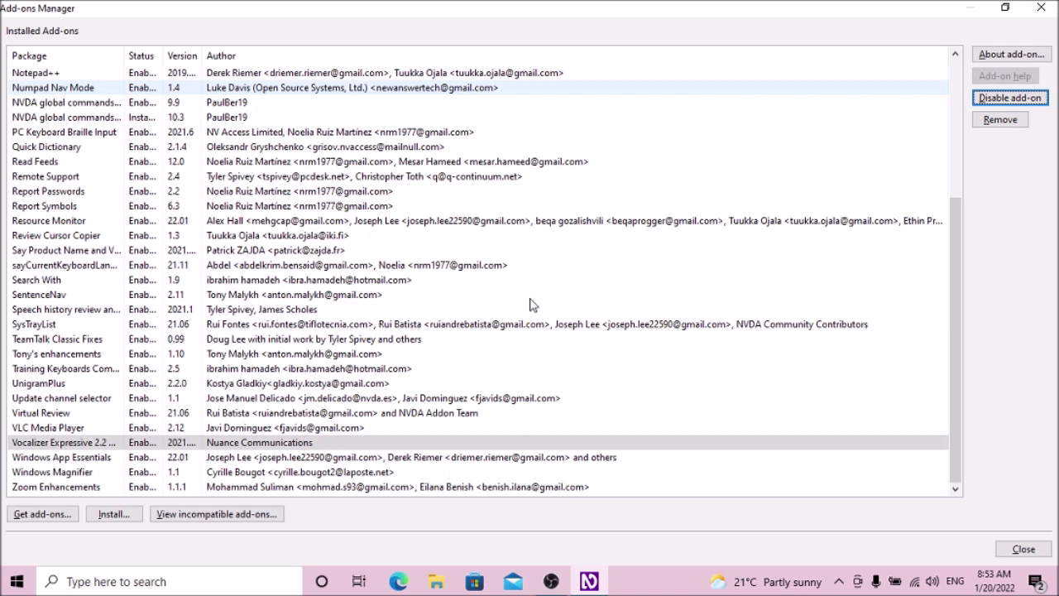
{"action": "key", "text": "Tab"}
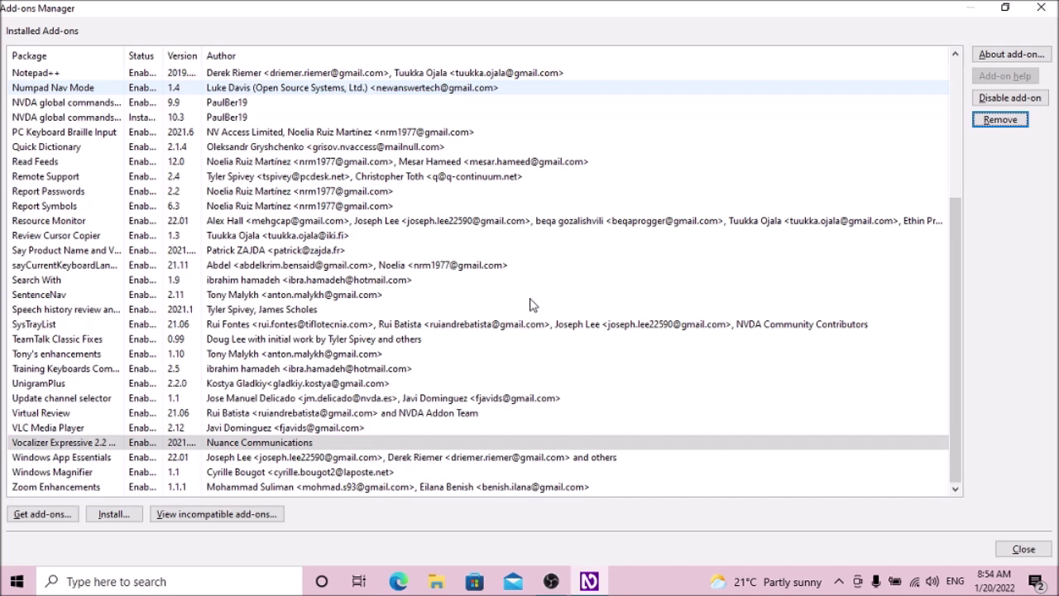
Close the Add-ons Manager and restart NVDA to apply the add-on changes.
{"action": "key", "text": "Escape"}
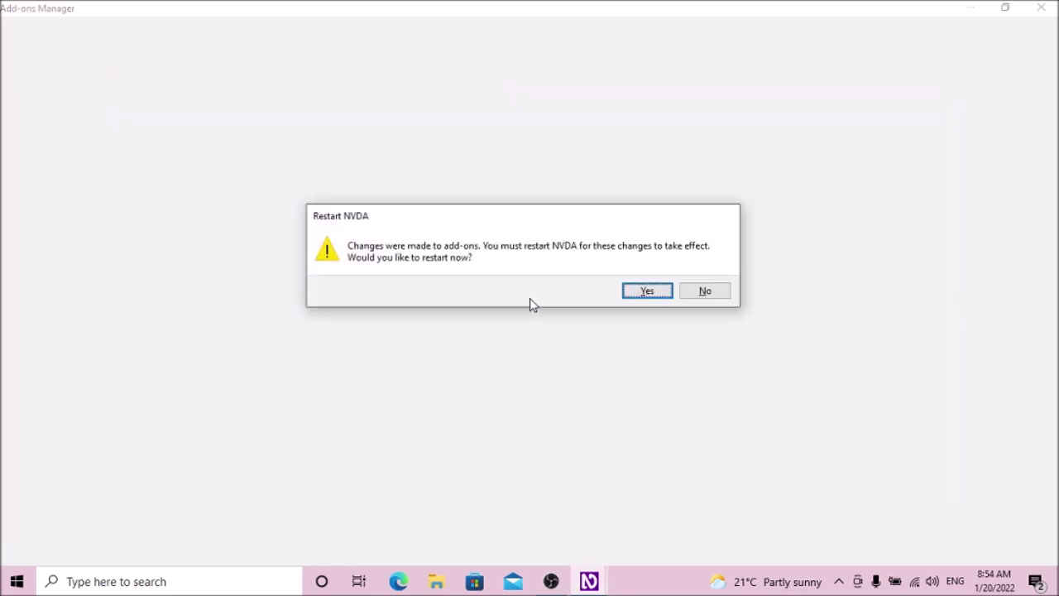
{"action": "key", "text": "Tab"}
{"action": "key", "text": "shift+Tab"}
{"action": "key", "text": "Return"}
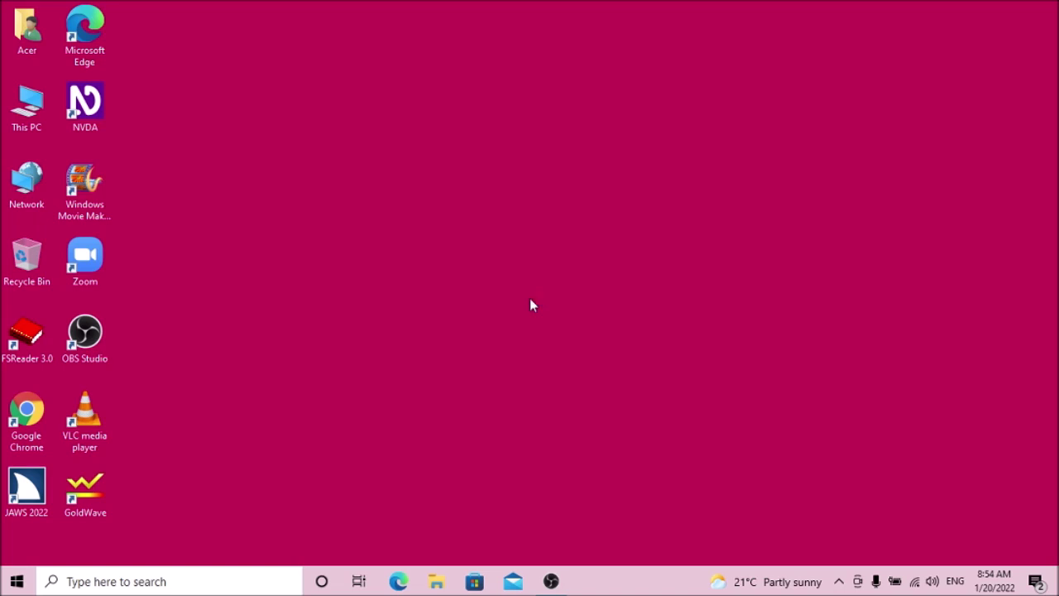
{"action": "key", "text": "Down"}
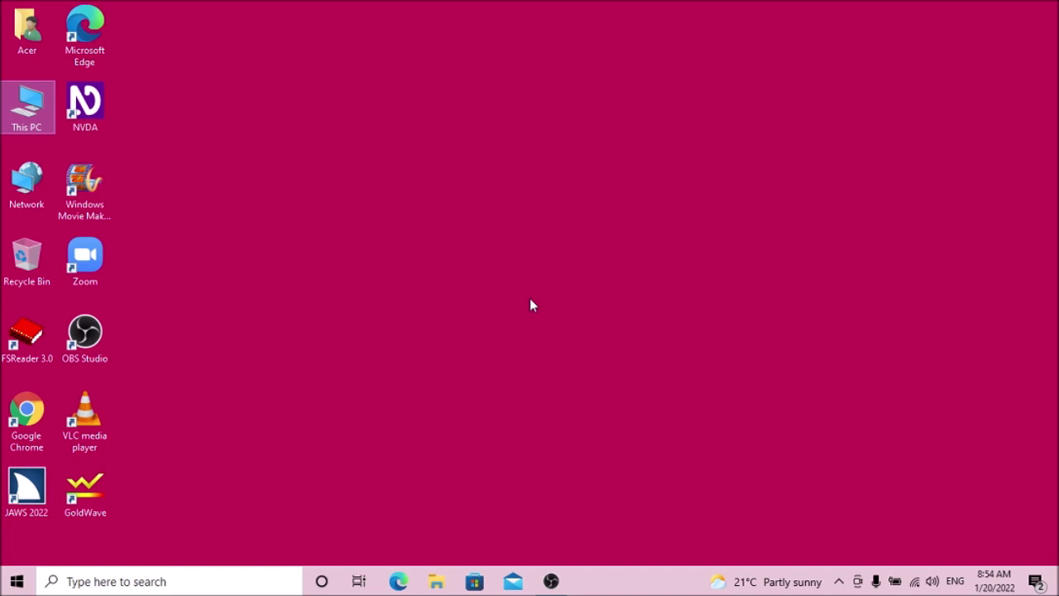
Set NVDA's synthesizer to Nuance Vocalizer expressive 2.2 and try the voice by moving through the desktop icons.
{"action": "key", "text": "ctrl+Insert+s"}
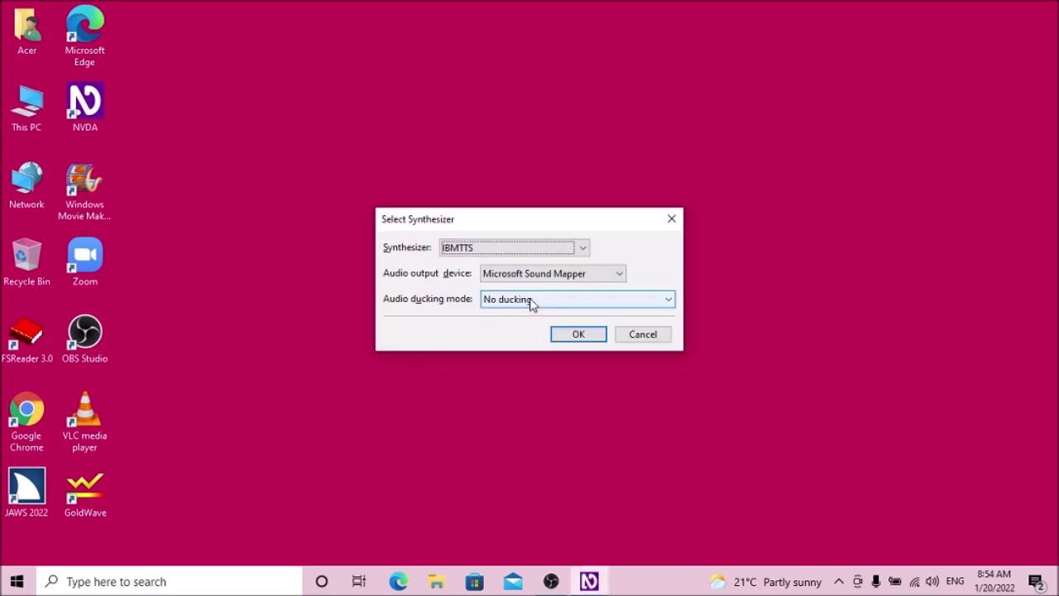
{"action": "key", "text": "Down"}
{"action": "key", "text": "Up"}
{"action": "key", "text": "Down"}
{"action": "key", "text": "Down"}
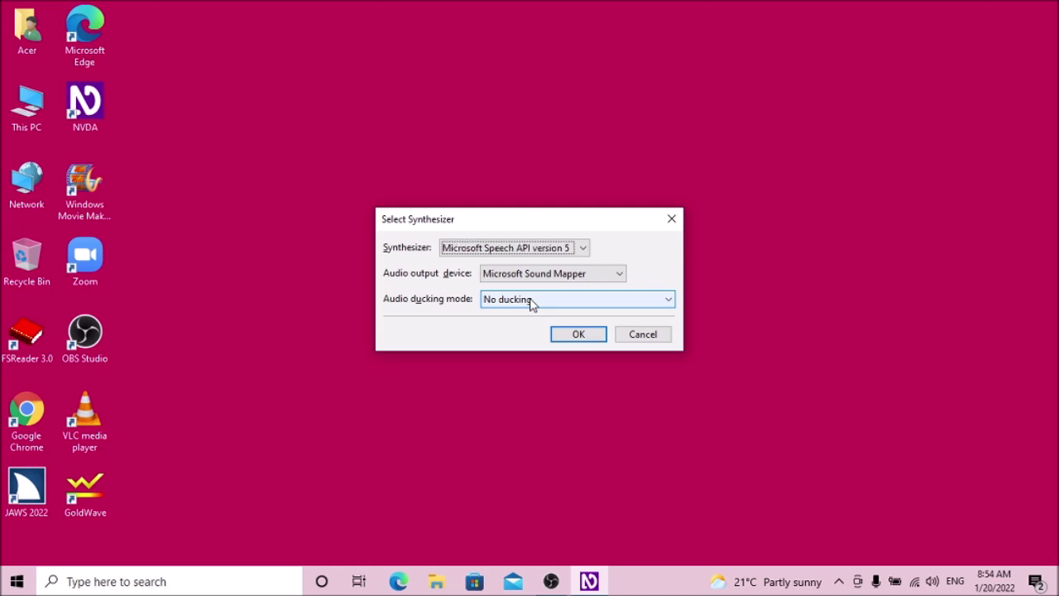
{"action": "key", "text": "Down"}
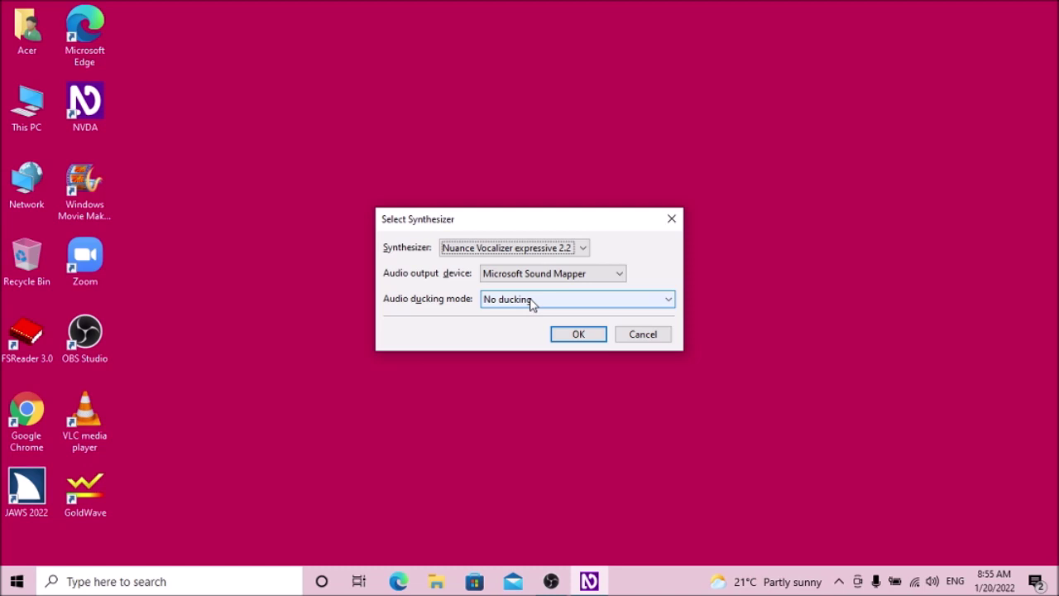
{"action": "key", "text": "Up"}
{"action": "key", "text": "Down"}
{"action": "key", "text": "Return"}
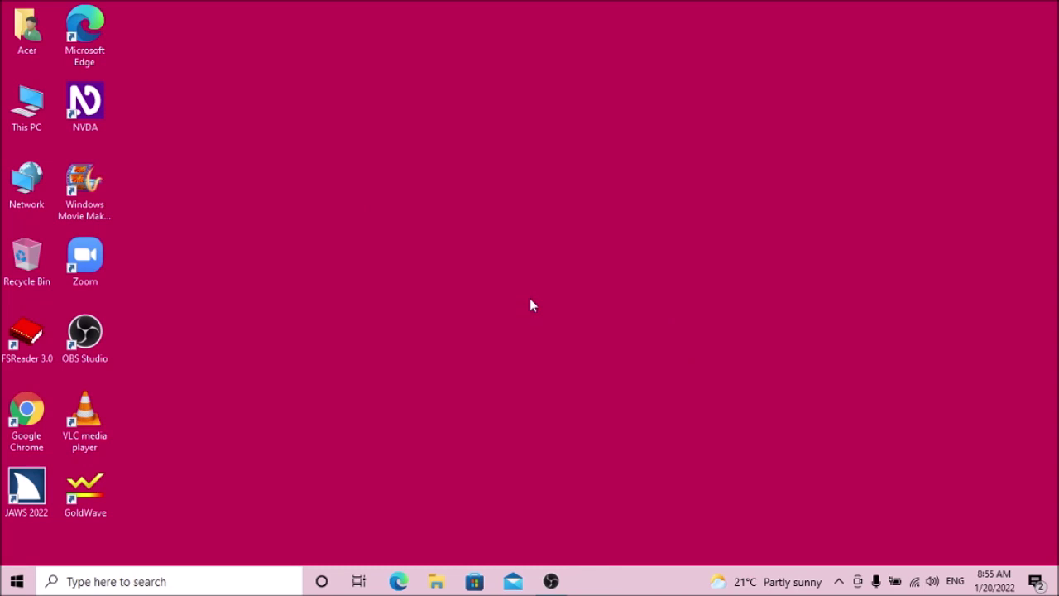
{"action": "key", "text": "Down"}
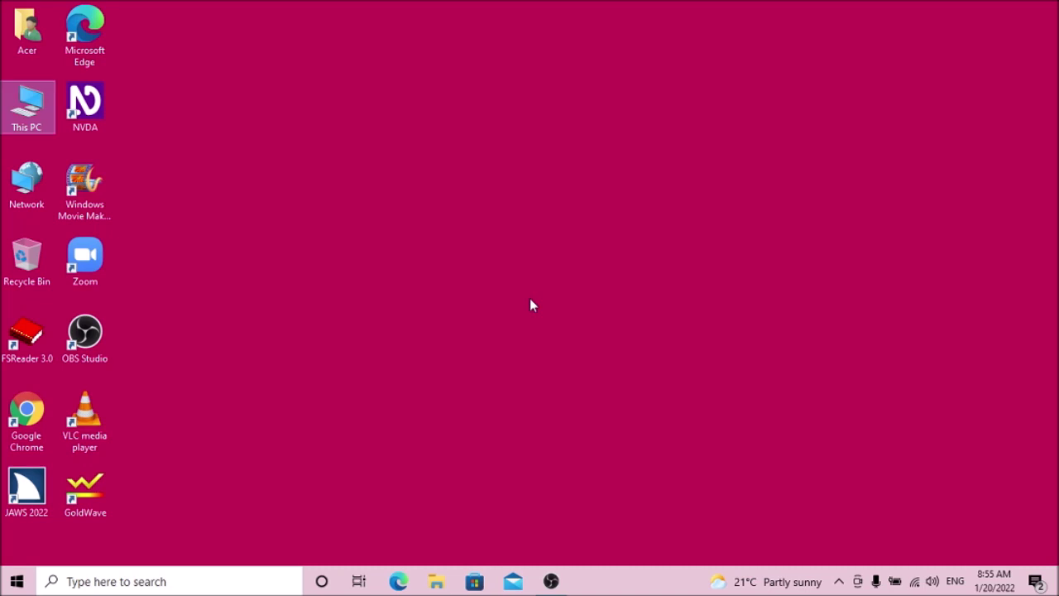
{"action": "key", "text": "Down"}
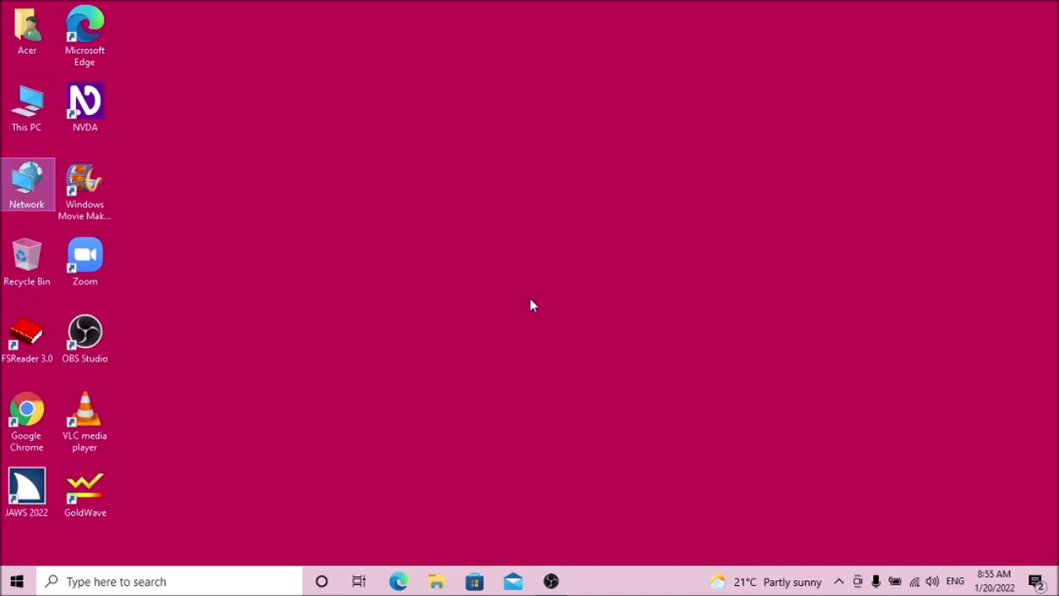